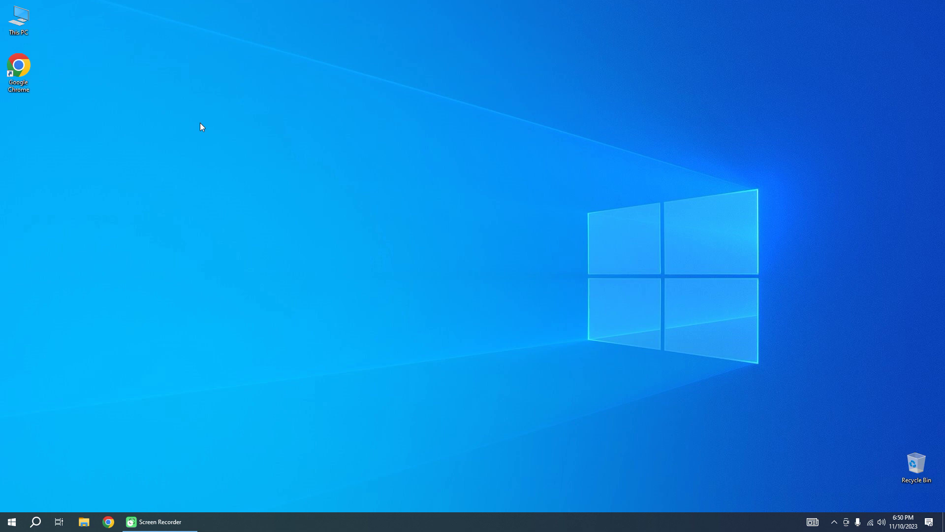
# Search Google for 'microsoft update catalog' in a new Chrome window
pyautogui.click(107, 523)
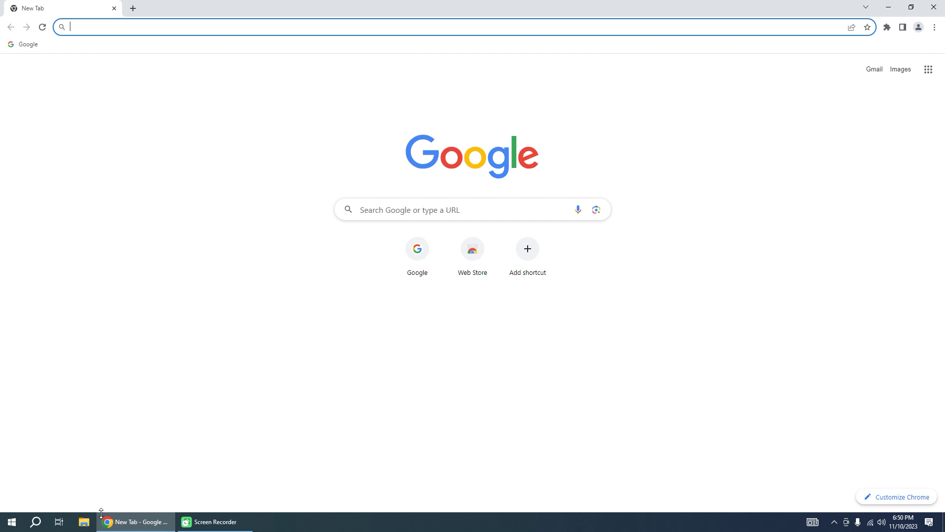
pyautogui.write('micro')
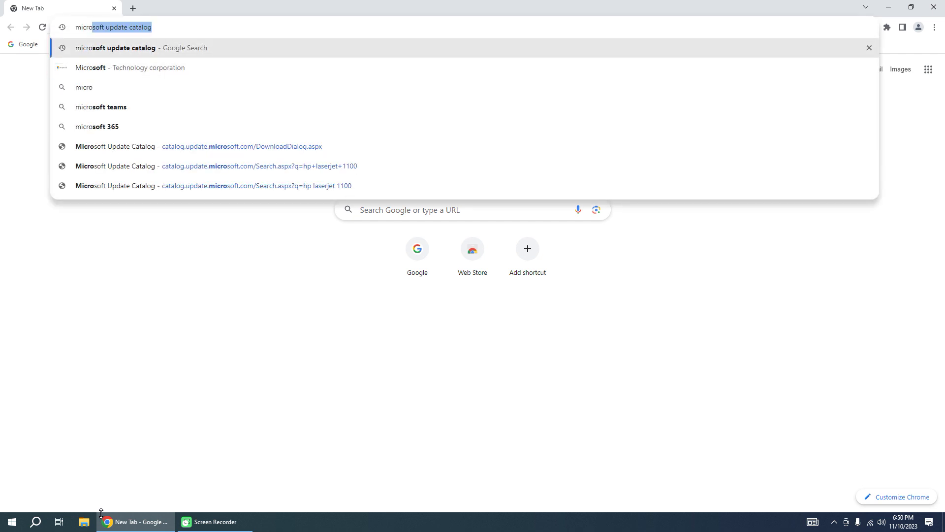
pyautogui.press('Return')
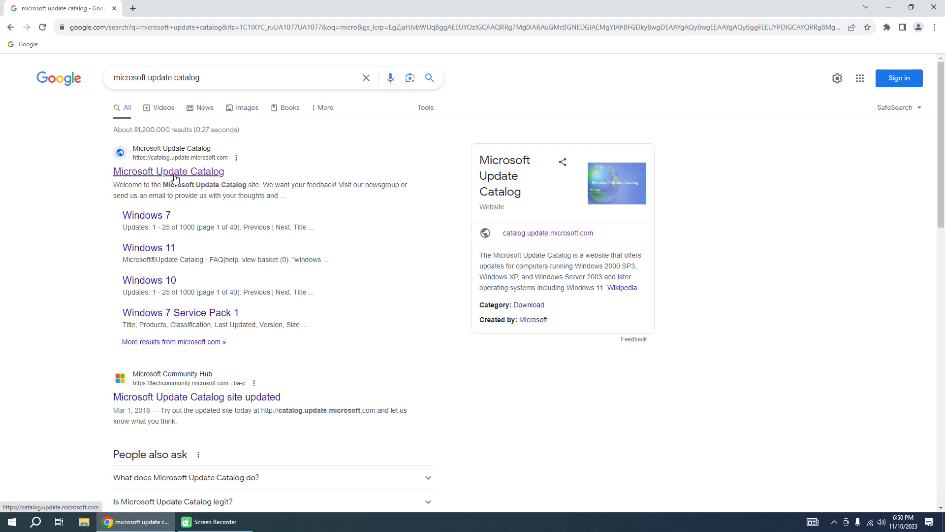
# Open the Microsoft Update Catalog, search 'hp laserjet 100' and browse page 2 of the results
pyautogui.click(175, 177)
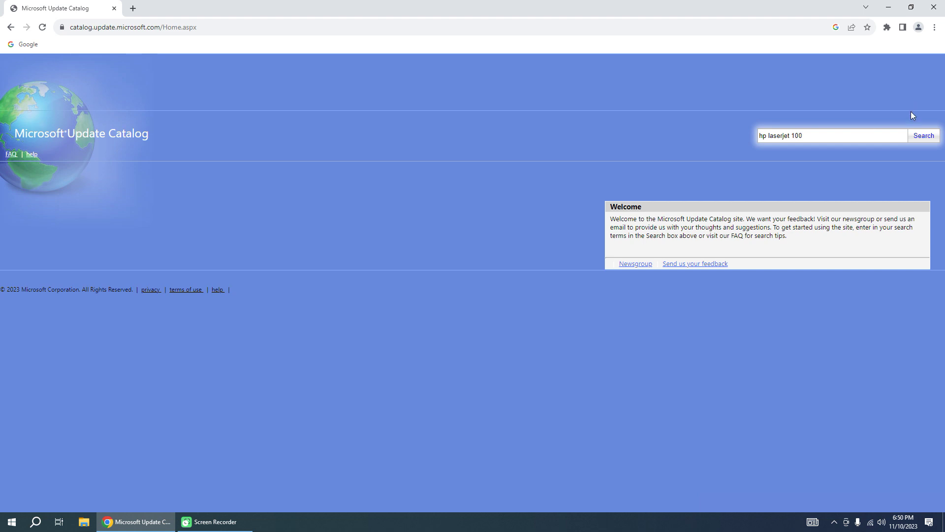
pyautogui.click(920, 138)
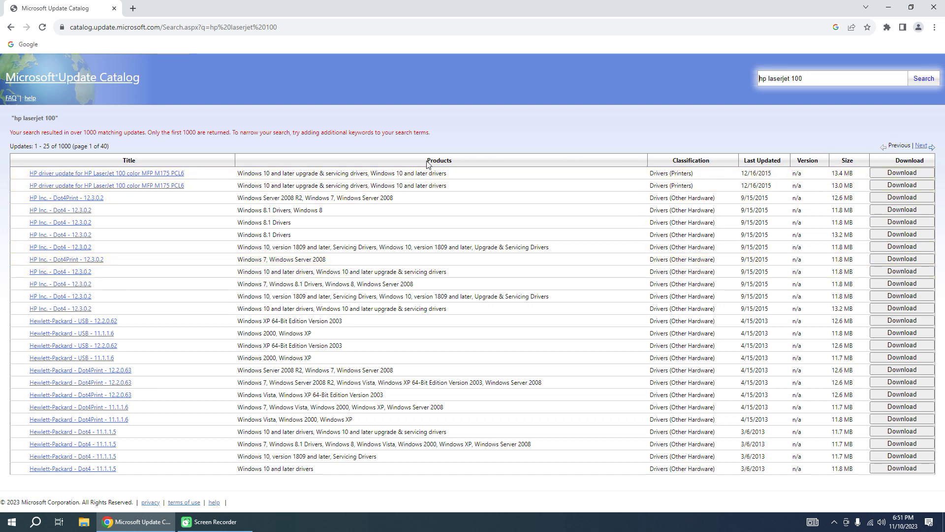
pyautogui.click(922, 147)
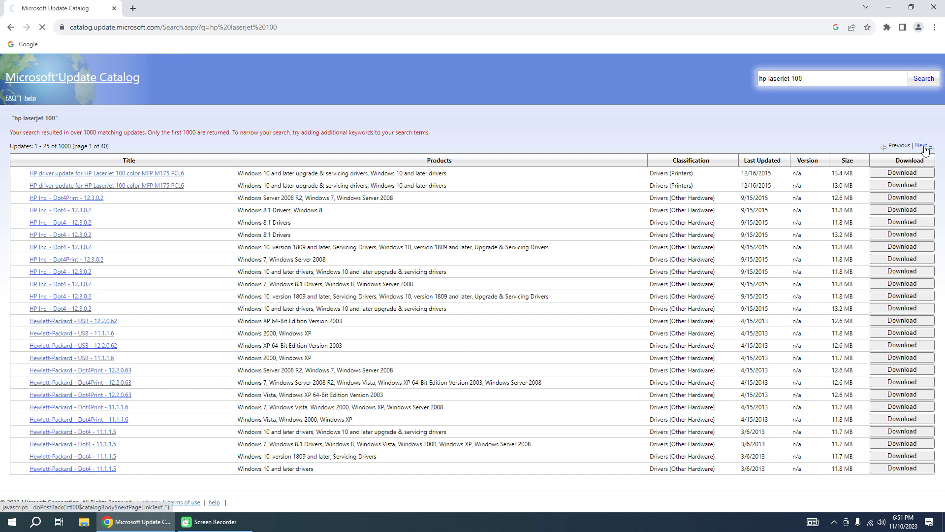
pyautogui.scroll(-1, 262, 270)
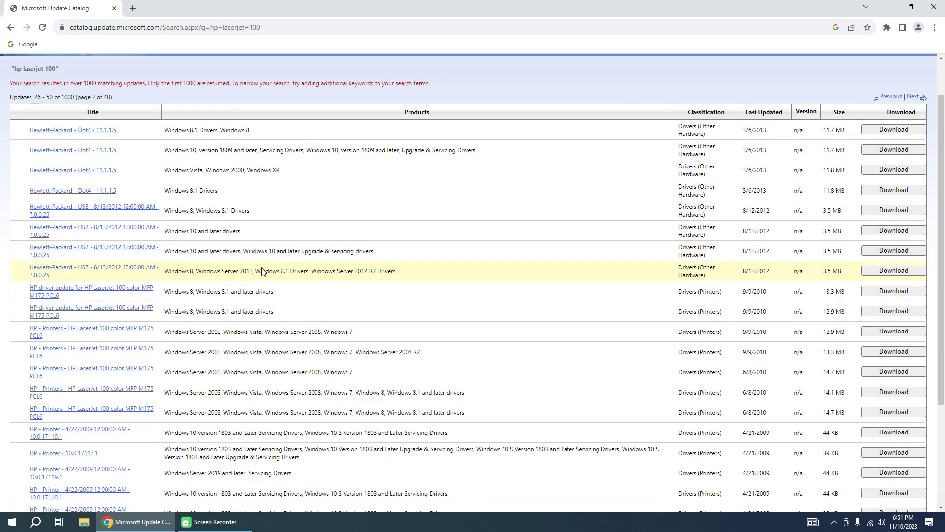
pyautogui.scroll(-3, 197, 315)
pyautogui.scroll(4, 133, 374)
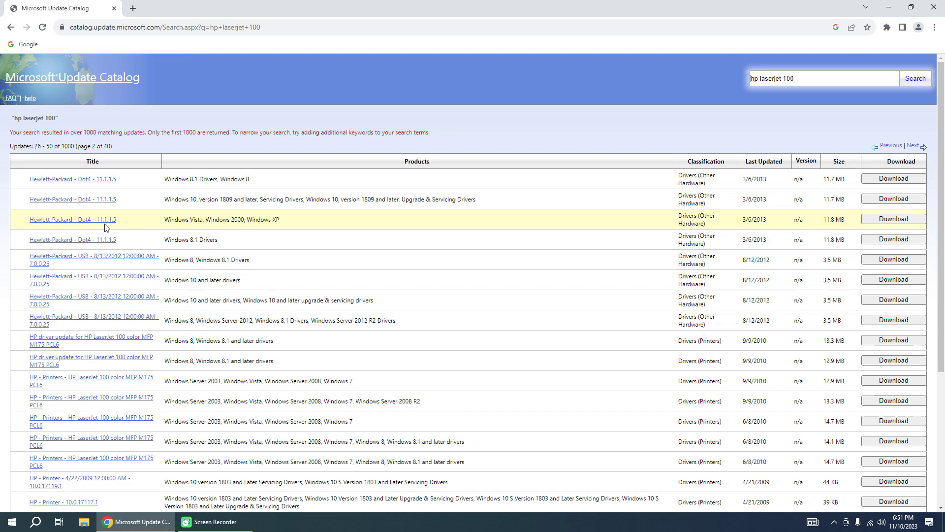
pyautogui.scroll(-4, 95, 273)
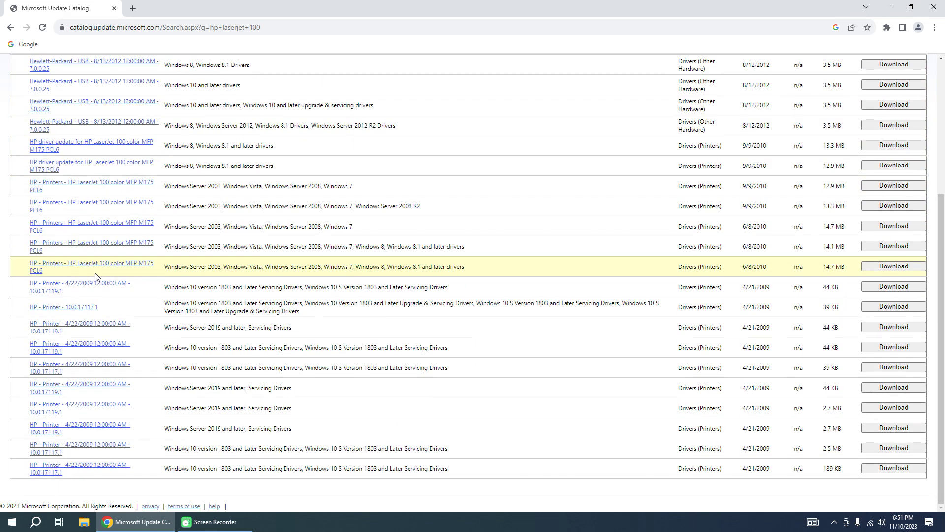
pyautogui.scroll(4, 95, 273)
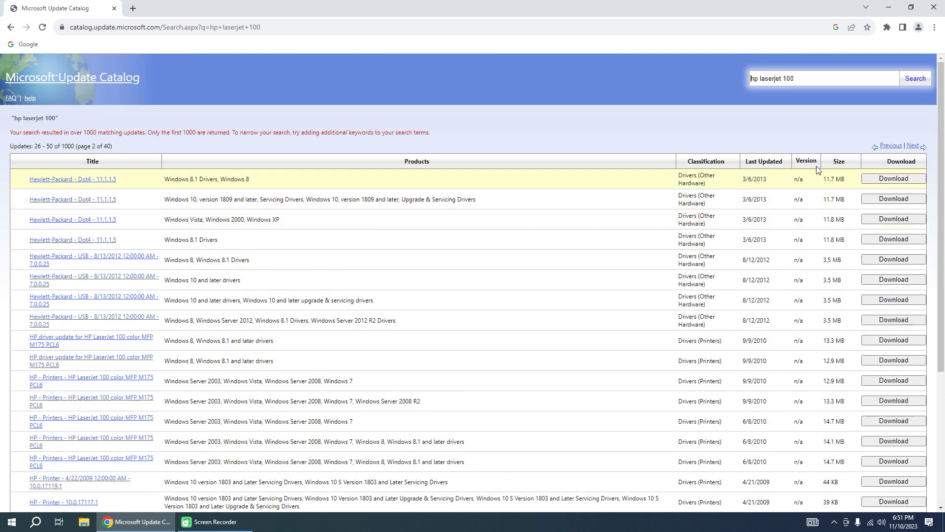
# Search the catalog for 'hp laserjet 1100' and page forward to page 3 of 3
pyautogui.tripleClick(782, 78)
pyautogui.click(786, 78)
pyautogui.click(907, 83)
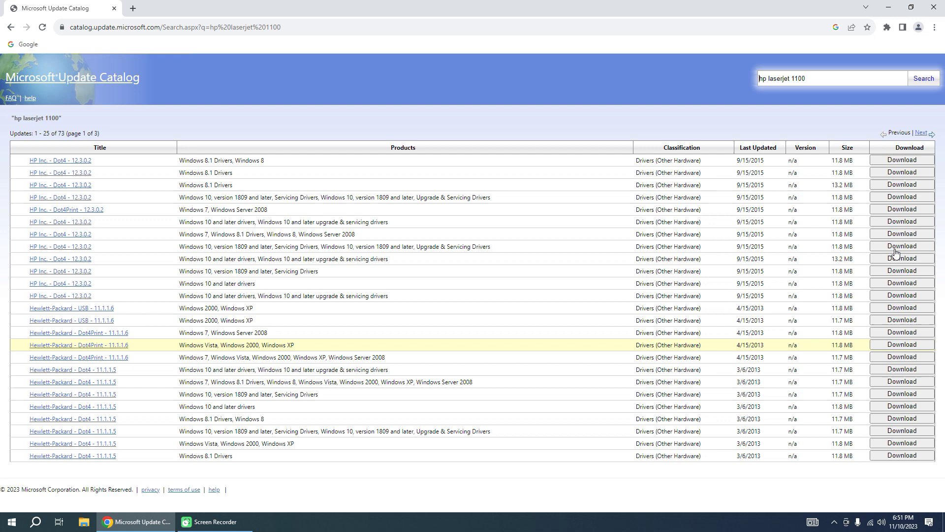
pyautogui.click(922, 133)
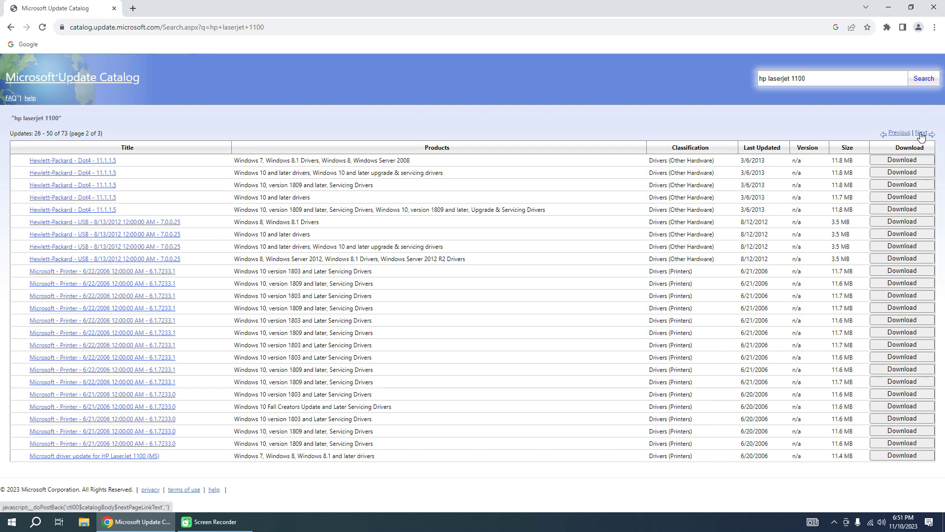
pyautogui.click(921, 134)
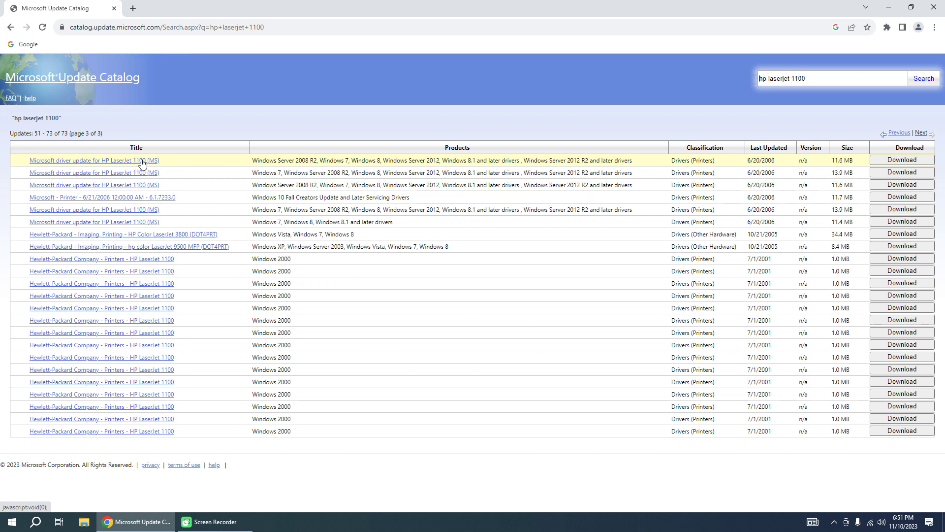
# Download the first HP LaserJet 1100 (MS) driver as an 11.6 MB .cab file
pyautogui.click(903, 161)
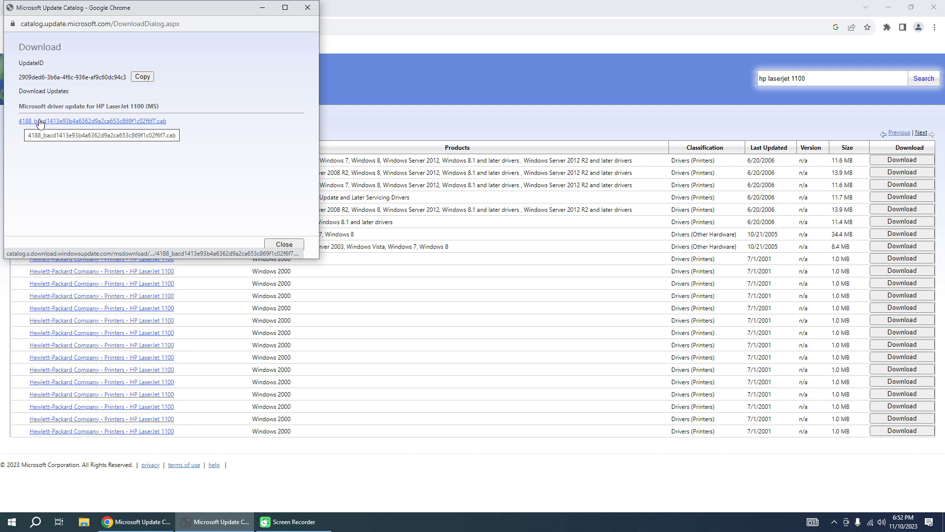
pyautogui.click(40, 123)
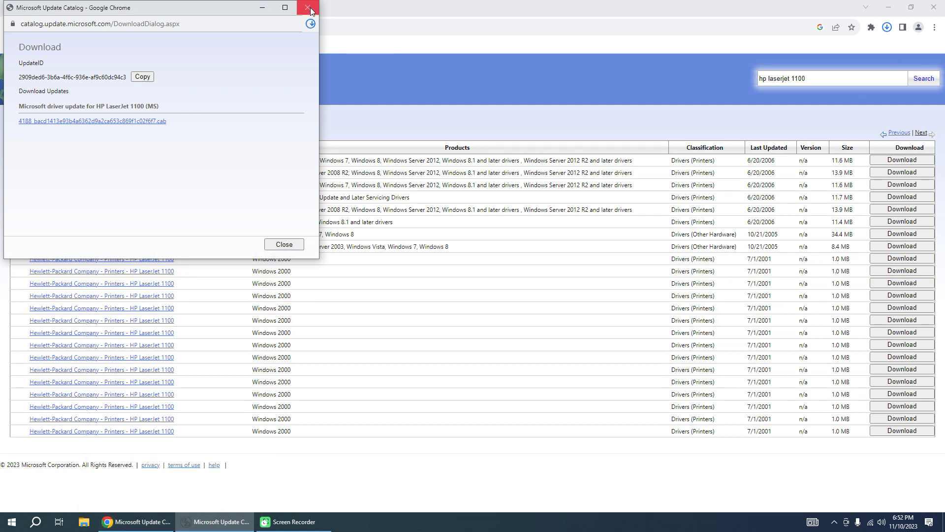
pyautogui.click(308, 7)
pyautogui.click(886, 27)
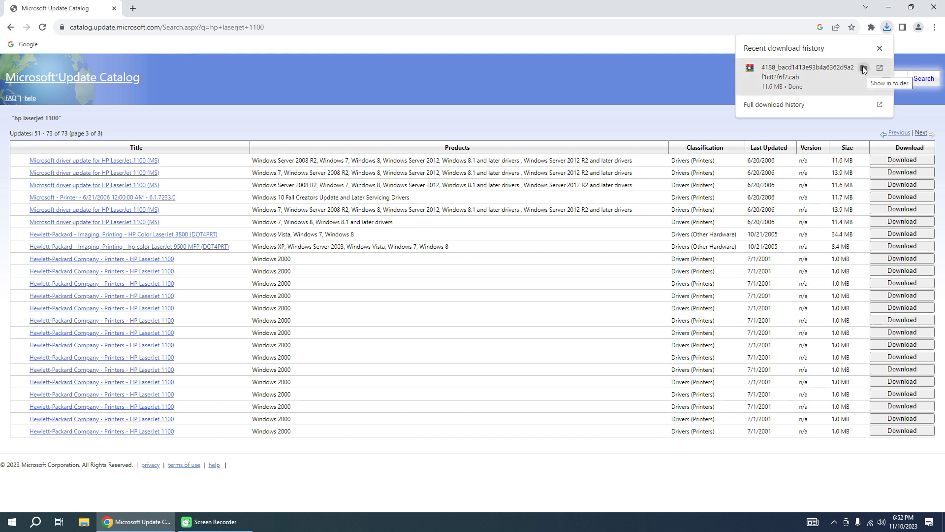
# Extract the downloaded driver .cab in Downloads into its own folder with WinRAR
pyautogui.click(863, 67)
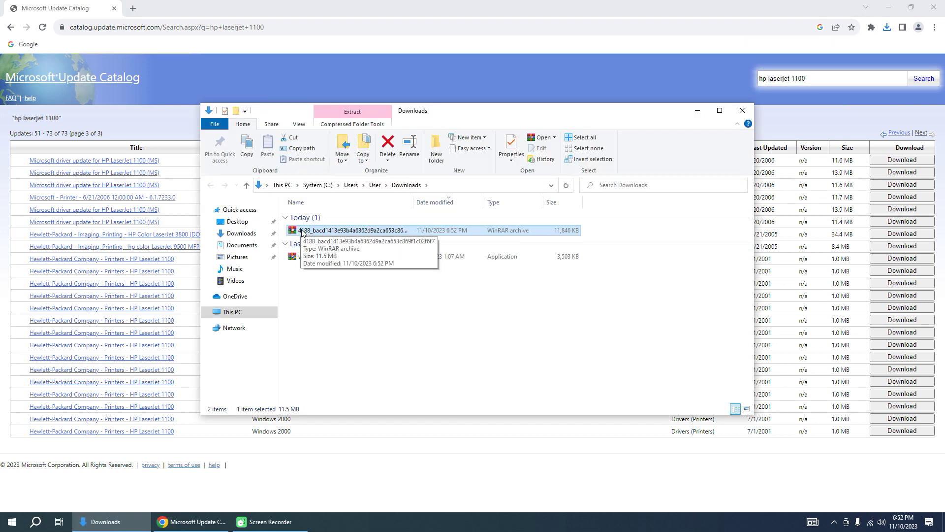
pyautogui.rightClick(303, 233)
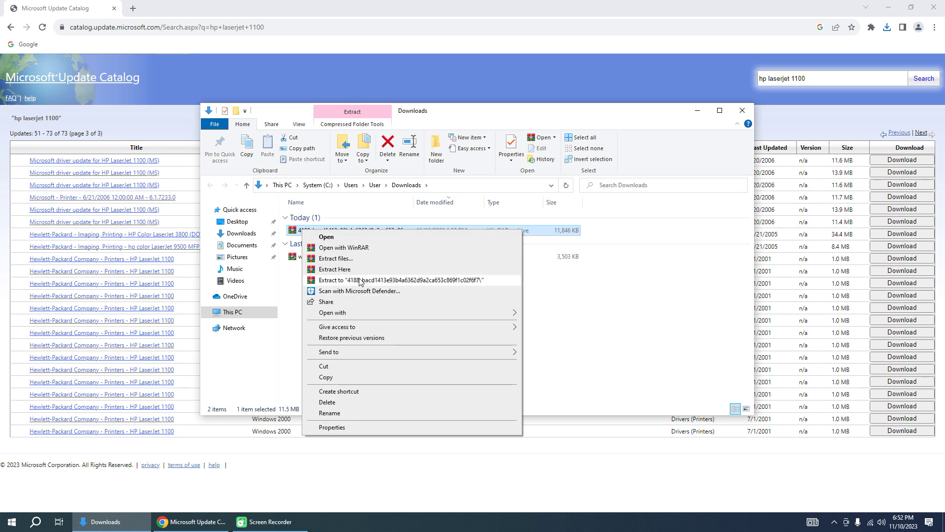
pyautogui.click(359, 281)
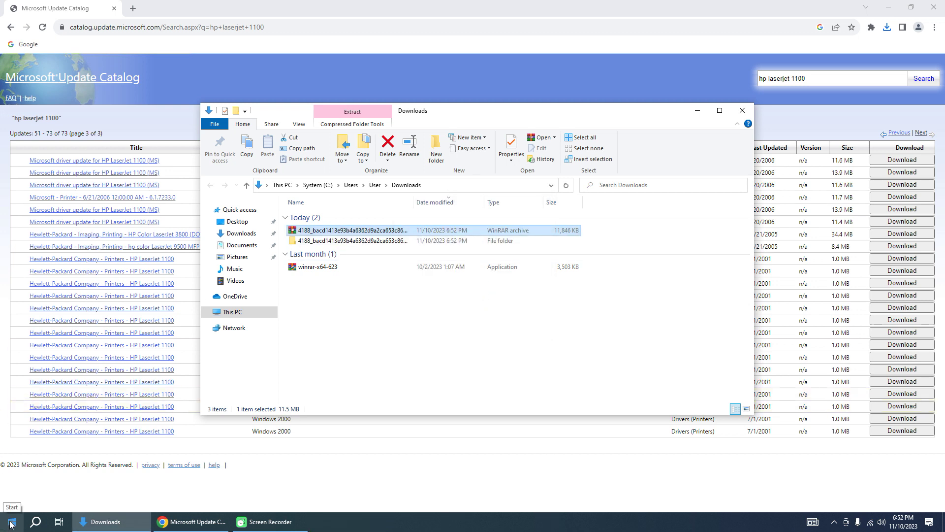
# Go to Settings > Devices > Printers & scanners, maximize it, and open Print server properties
pyautogui.click(10, 524)
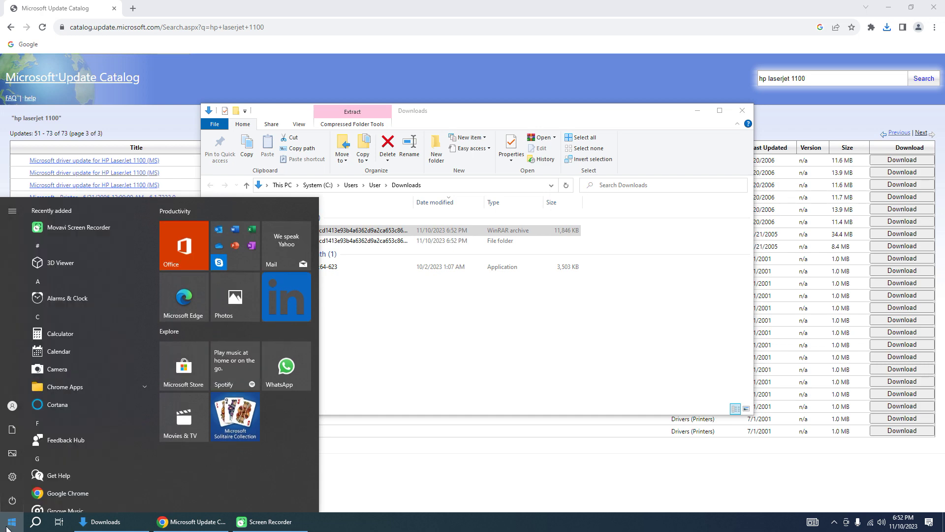
pyautogui.click(13, 477)
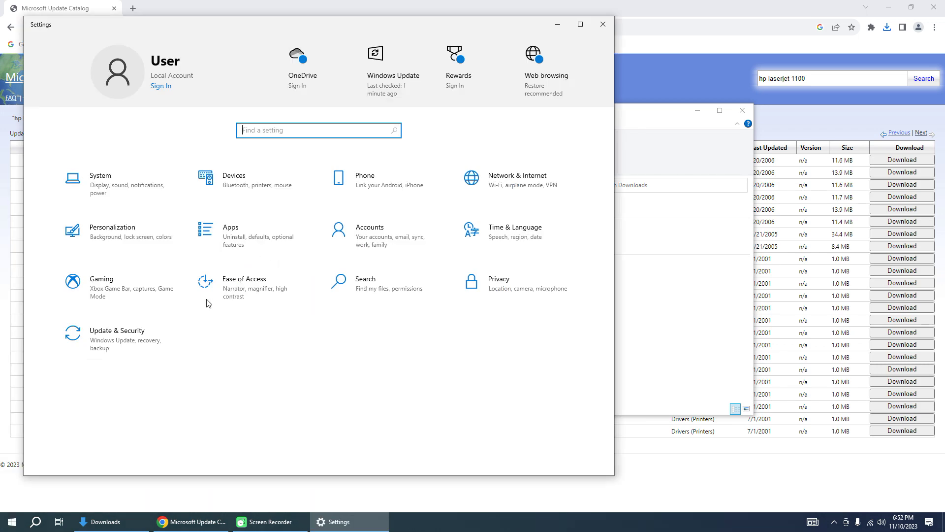
pyautogui.click(209, 177)
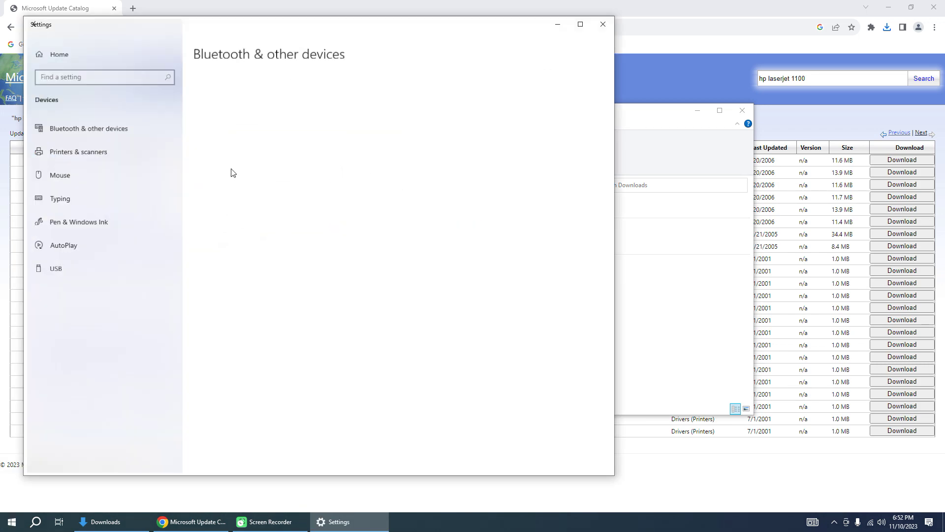
pyautogui.click(77, 154)
pyautogui.click(580, 24)
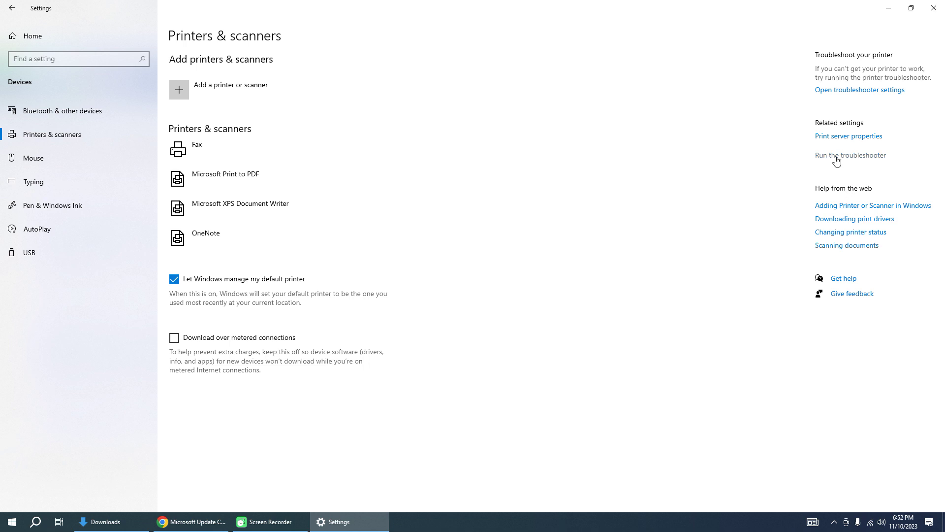
pyautogui.click(870, 138)
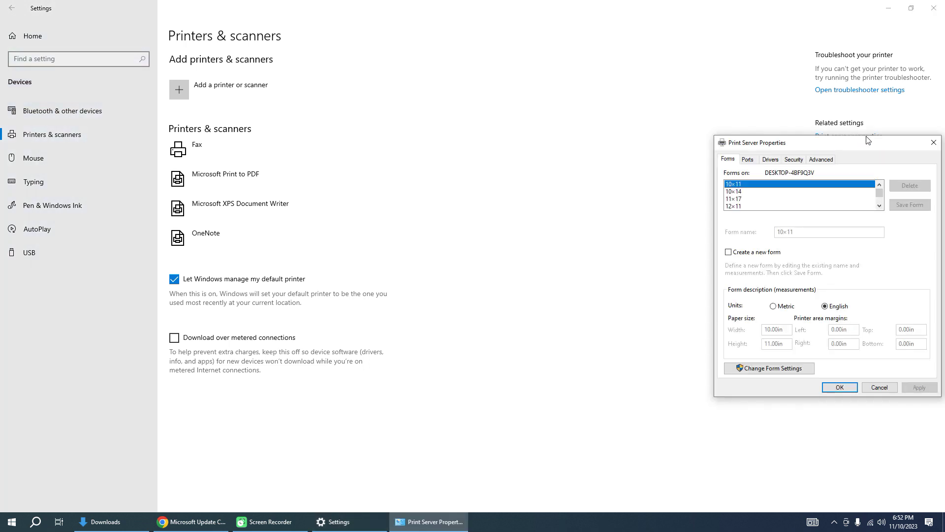
# Start the Add Printer Driver wizard from the Drivers tab for x64 and choose Have Disk
pyautogui.click(771, 161)
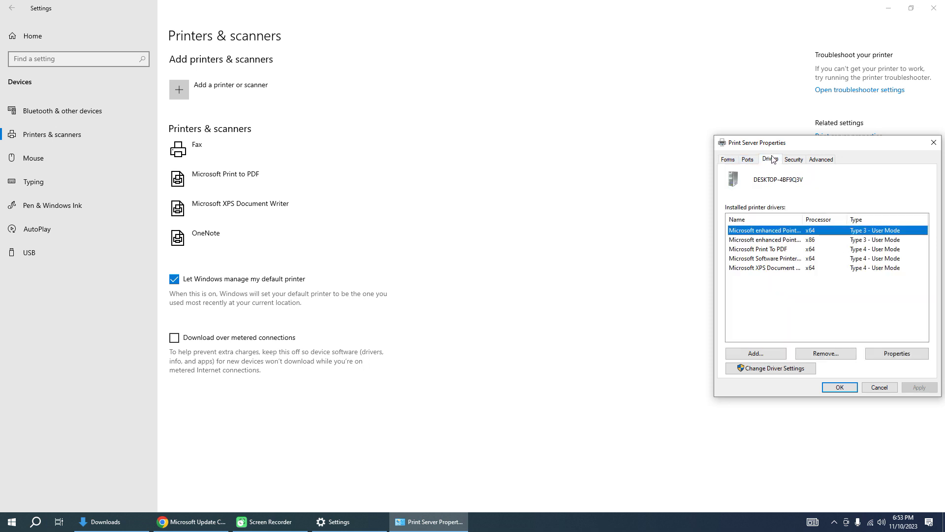
pyautogui.click(758, 354)
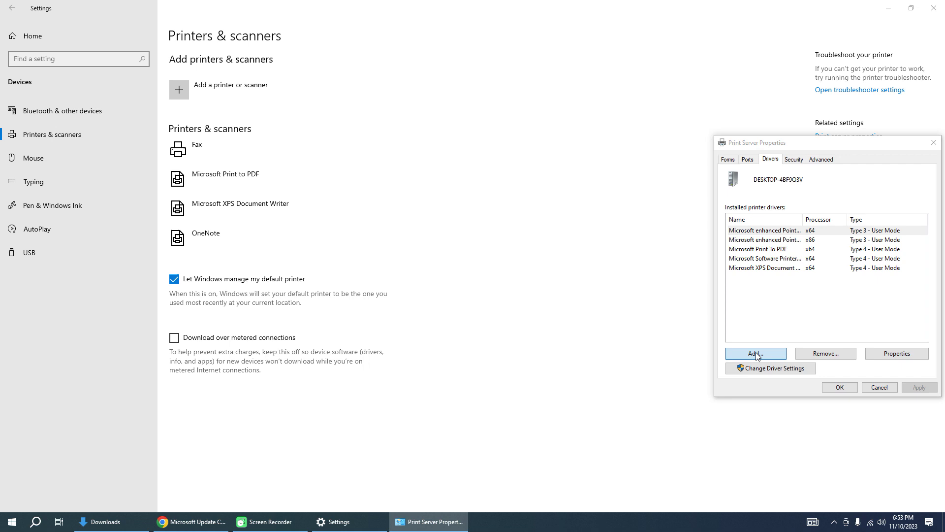
pyautogui.click(880, 371)
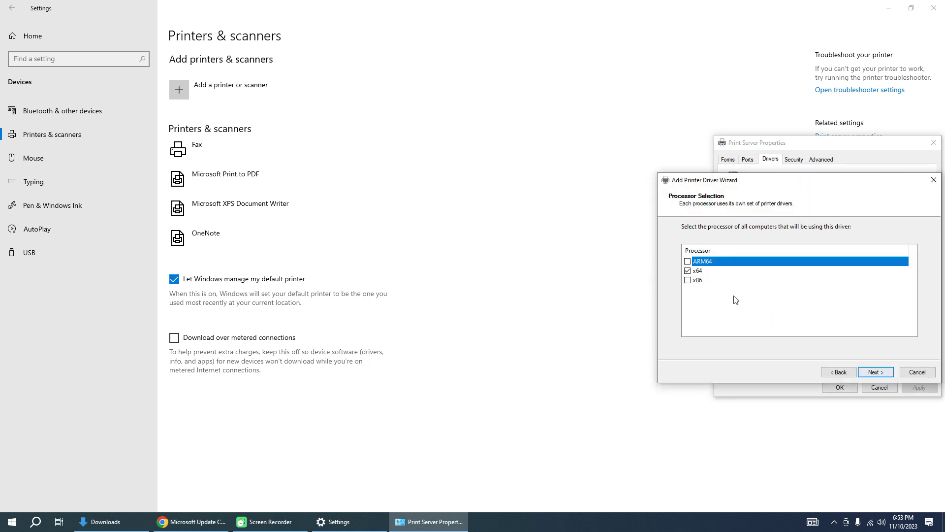
pyautogui.click(877, 372)
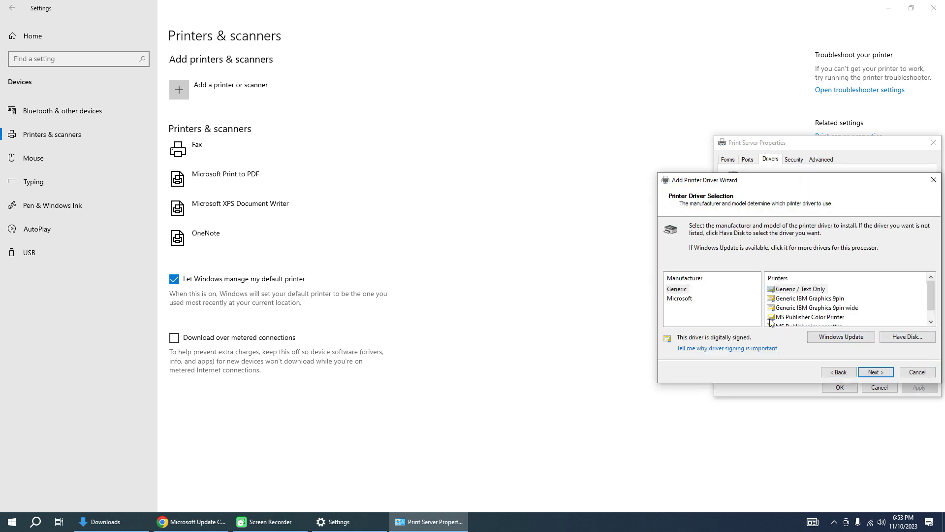
pyautogui.click(909, 339)
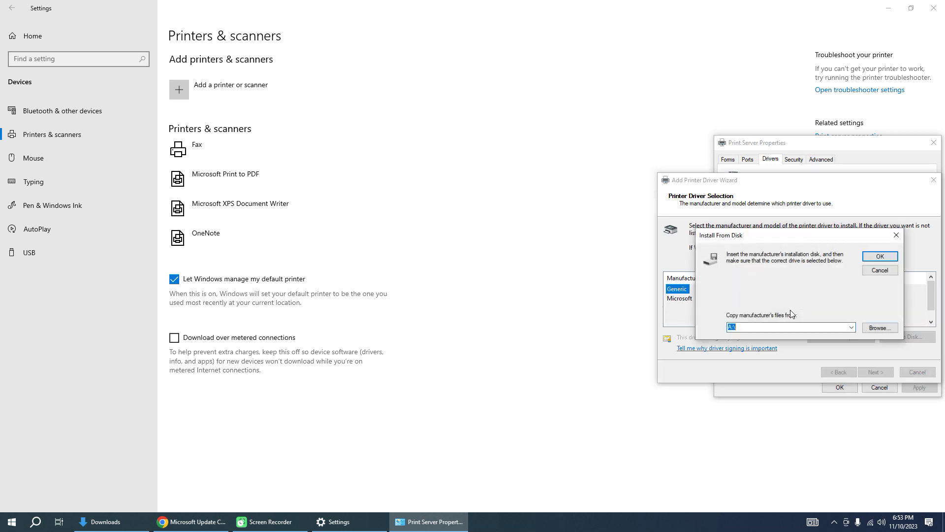
# Browse to Downloads, open the extracted driver folder and select prnhp001.inf
pyautogui.click(880, 327)
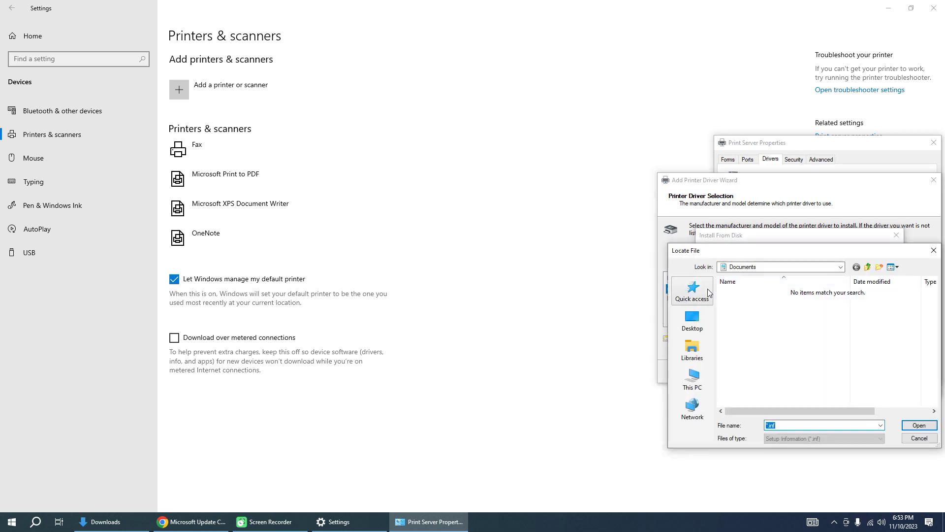
pyautogui.click(693, 321)
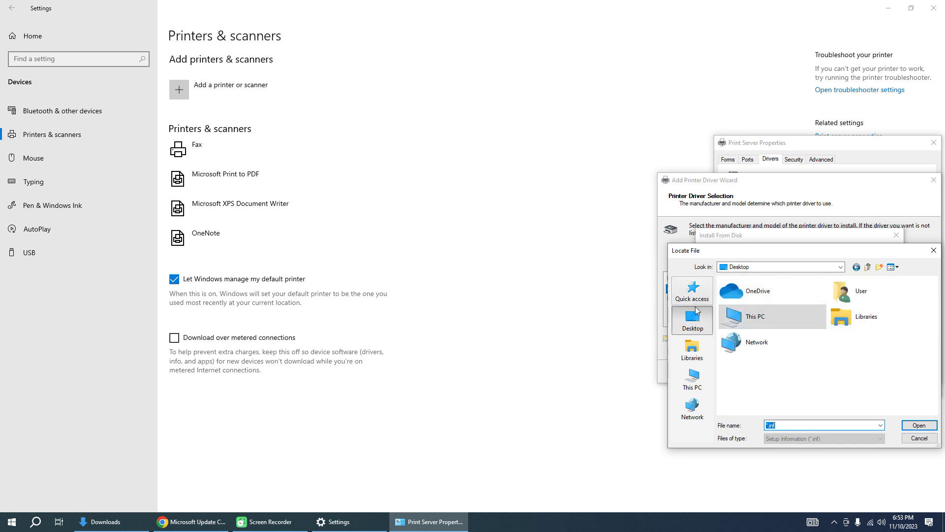
pyautogui.doubleClick(842, 293)
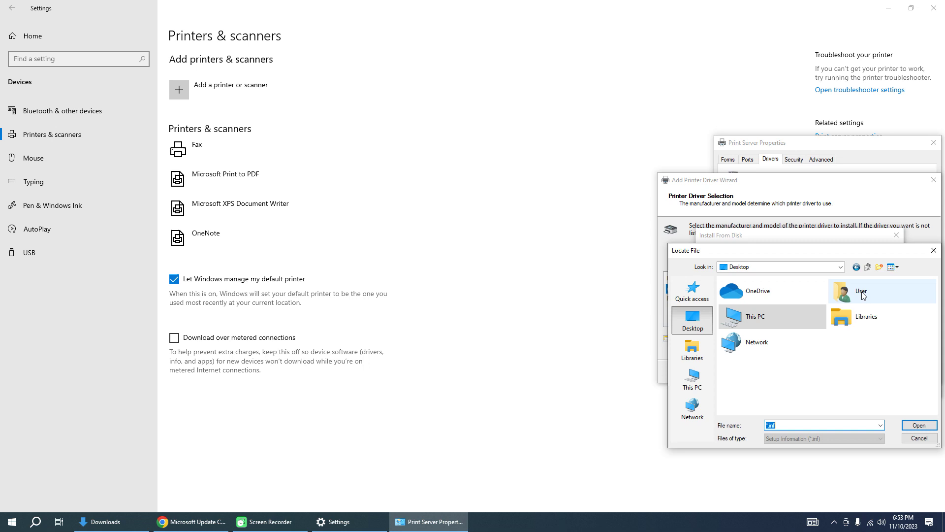
pyautogui.write('dow')
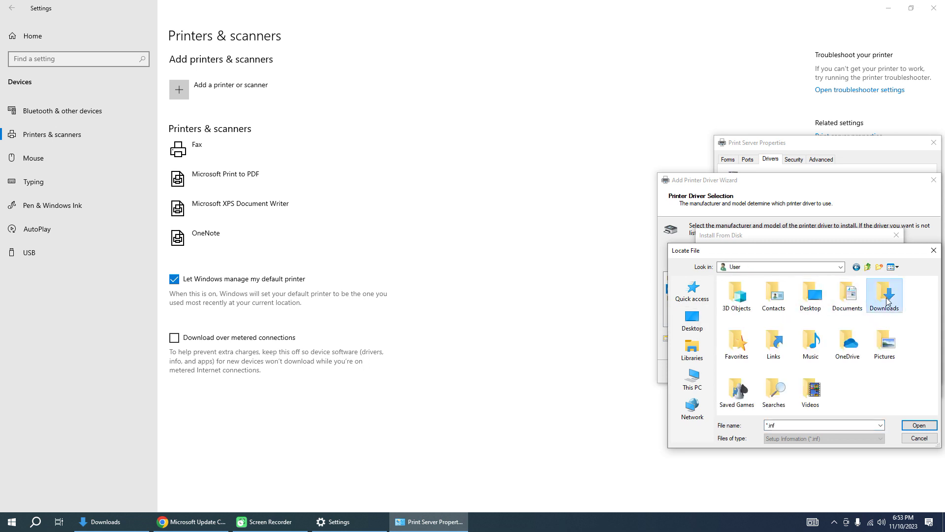
pyautogui.press('Return')
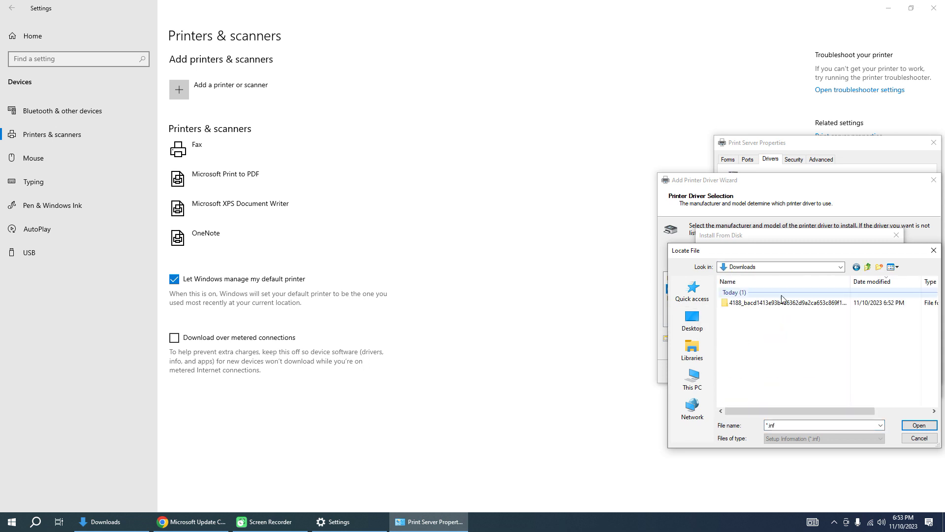
pyautogui.doubleClick(743, 305)
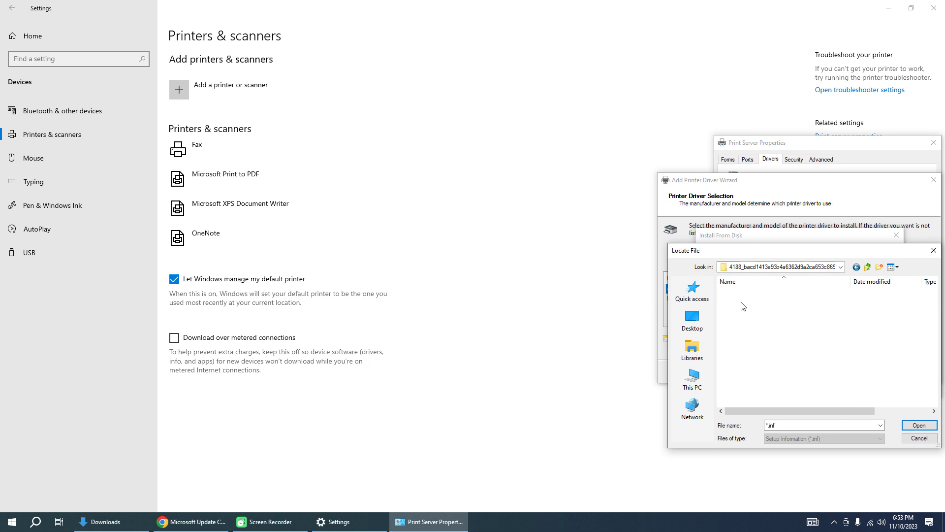
pyautogui.click(743, 304)
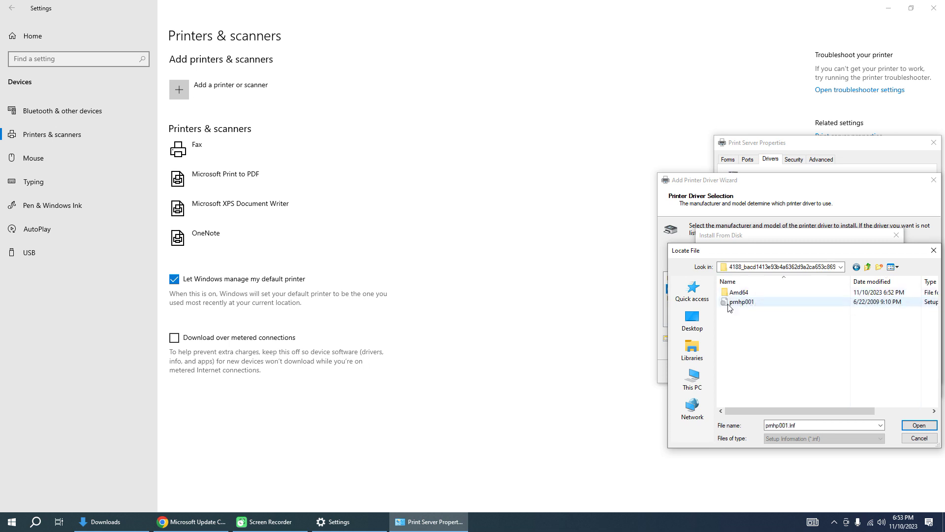
pyautogui.click(746, 305)
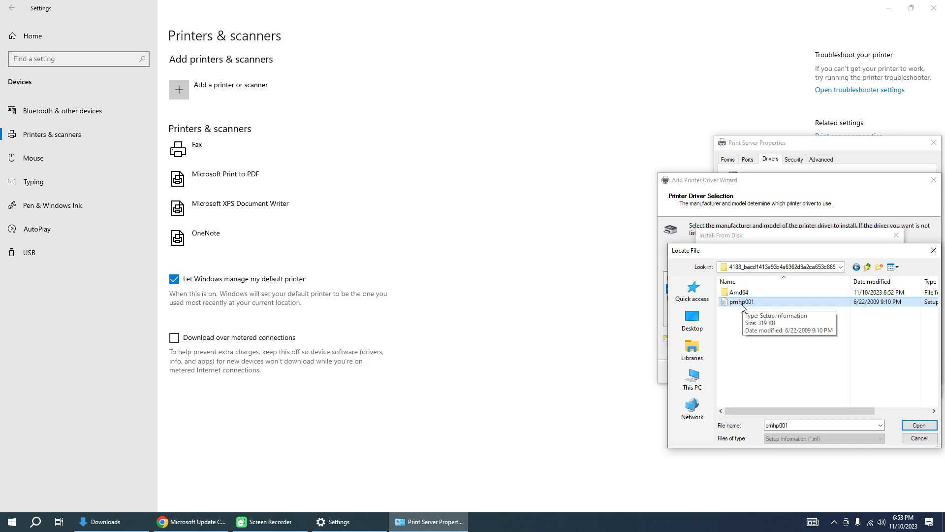
pyautogui.doubleClick(746, 305)
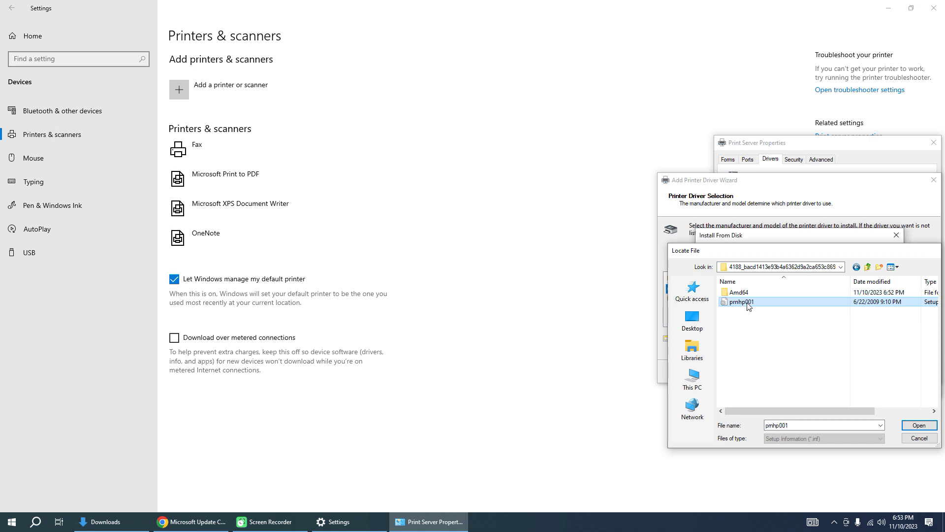
# Pick HP LaserJet 1100 (MS) from the HP model list and continue to the summary
pyautogui.click(884, 256)
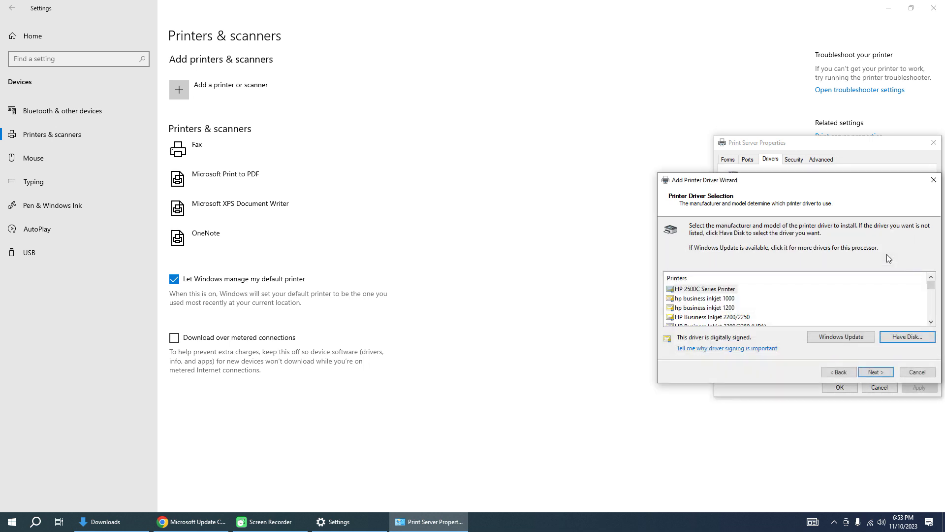
pyautogui.click(825, 299)
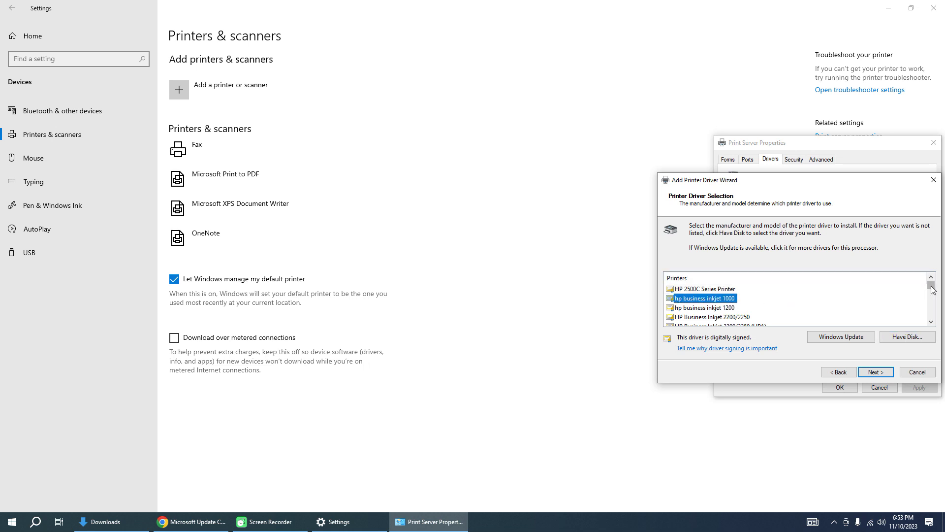
pyautogui.moveTo(932, 287); pyautogui.dragTo(930, 298)
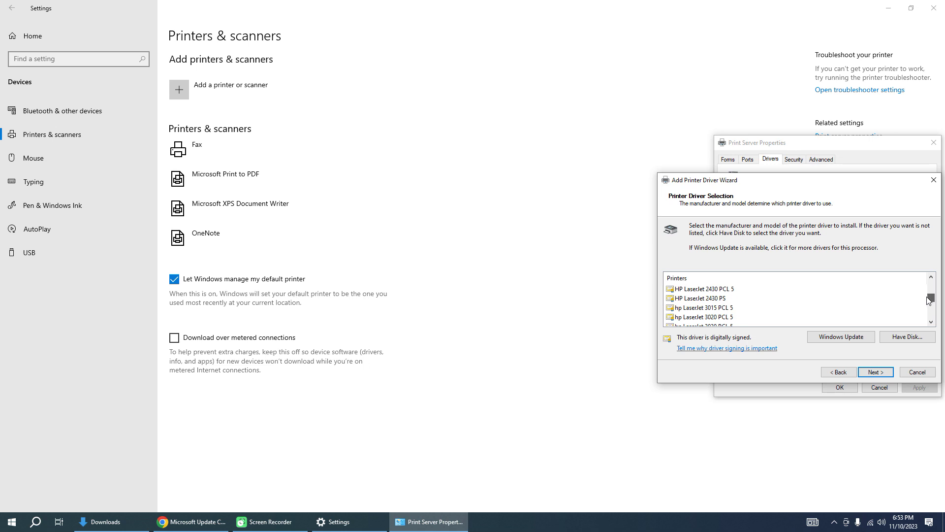
pyautogui.scroll(6, 725, 304)
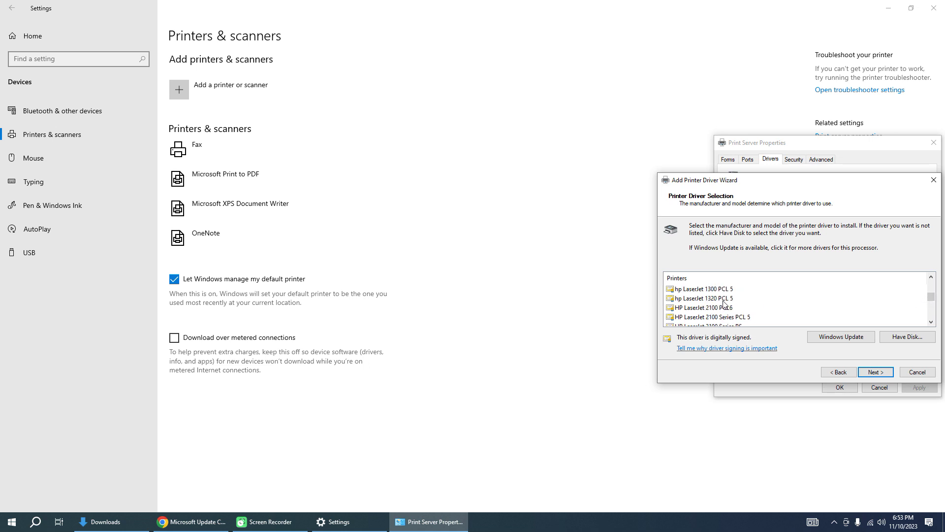
pyautogui.scroll(3, 725, 300)
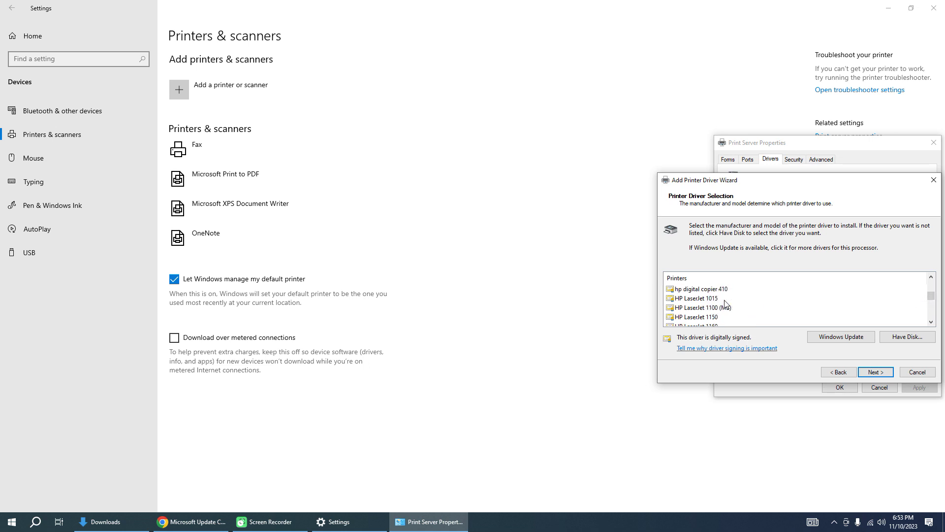
pyautogui.click(687, 308)
pyautogui.click(875, 372)
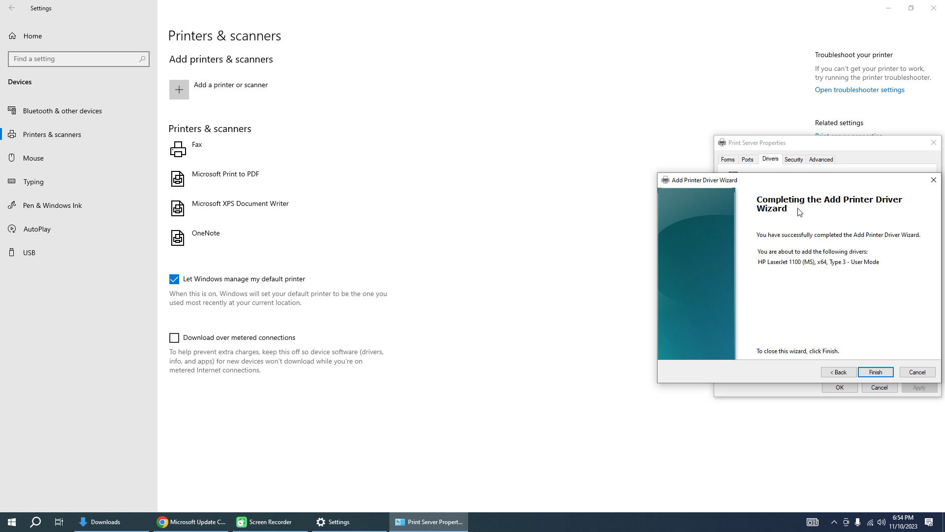
# Finish the driver install, close Print Server Properties, and select HP LaserJet 1100 (MS) in Printers & scanners
pyautogui.press('Return')
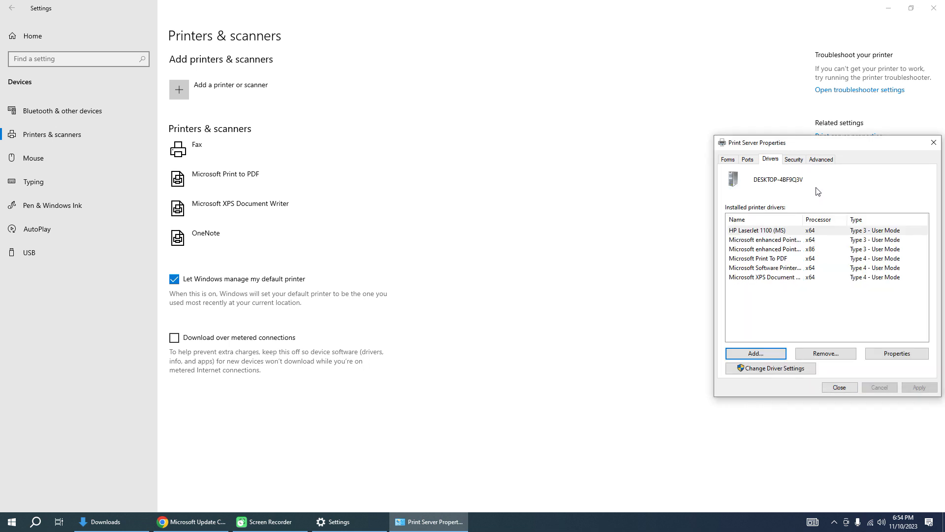
pyautogui.click(754, 240)
pyautogui.click(753, 231)
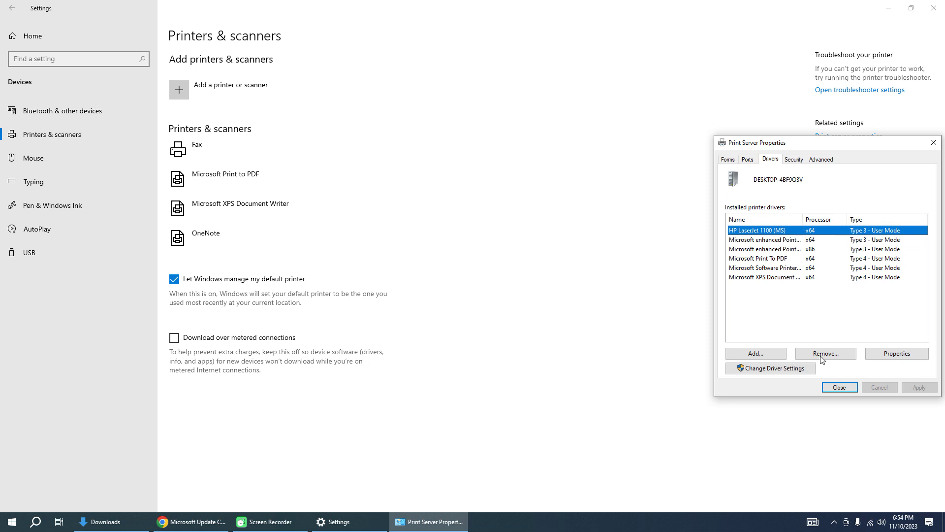
pyautogui.click(844, 388)
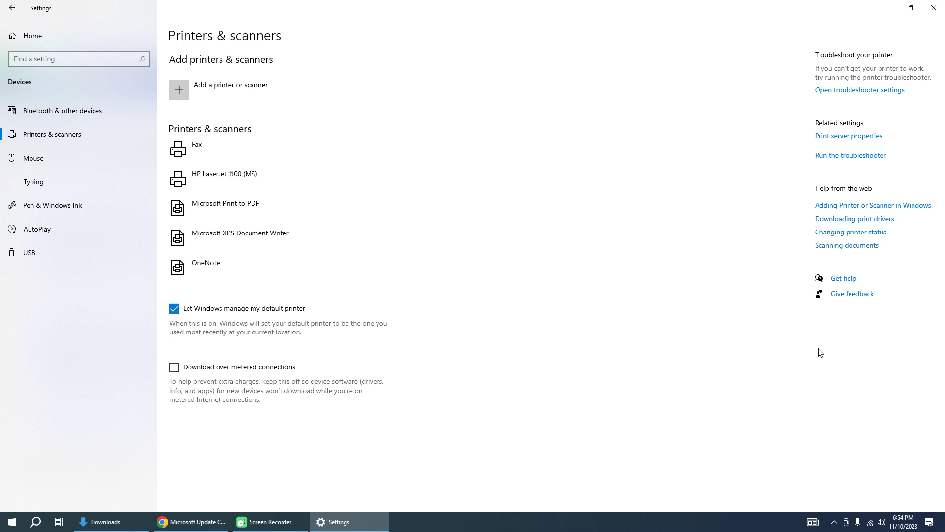
pyautogui.click(273, 181)
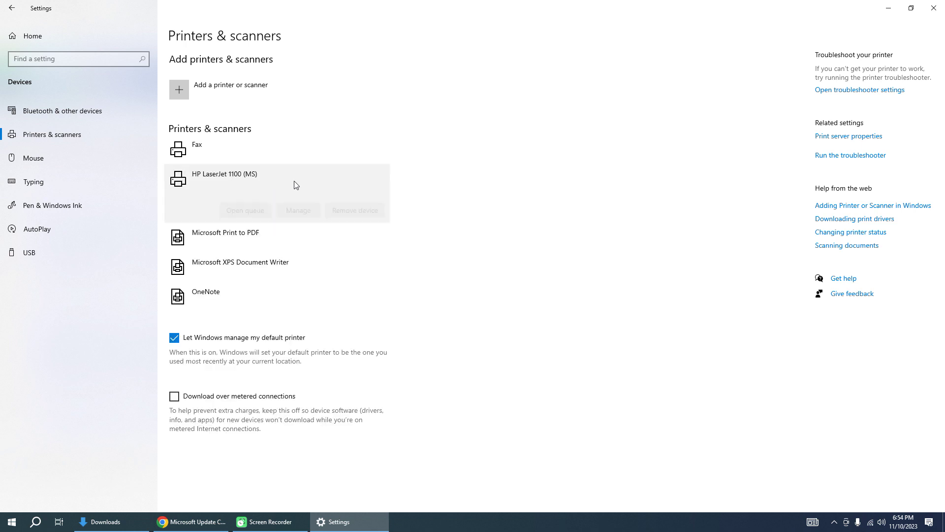